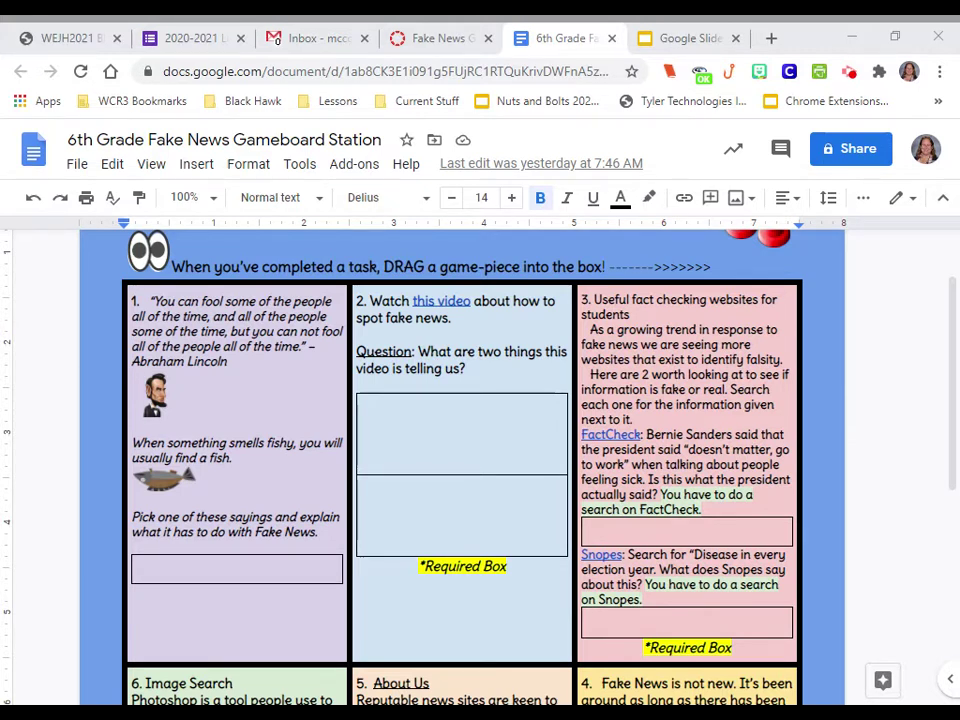
# - Open the FactCheck website linked in box 3 and bring up its search page
pyautogui.click(615, 436)
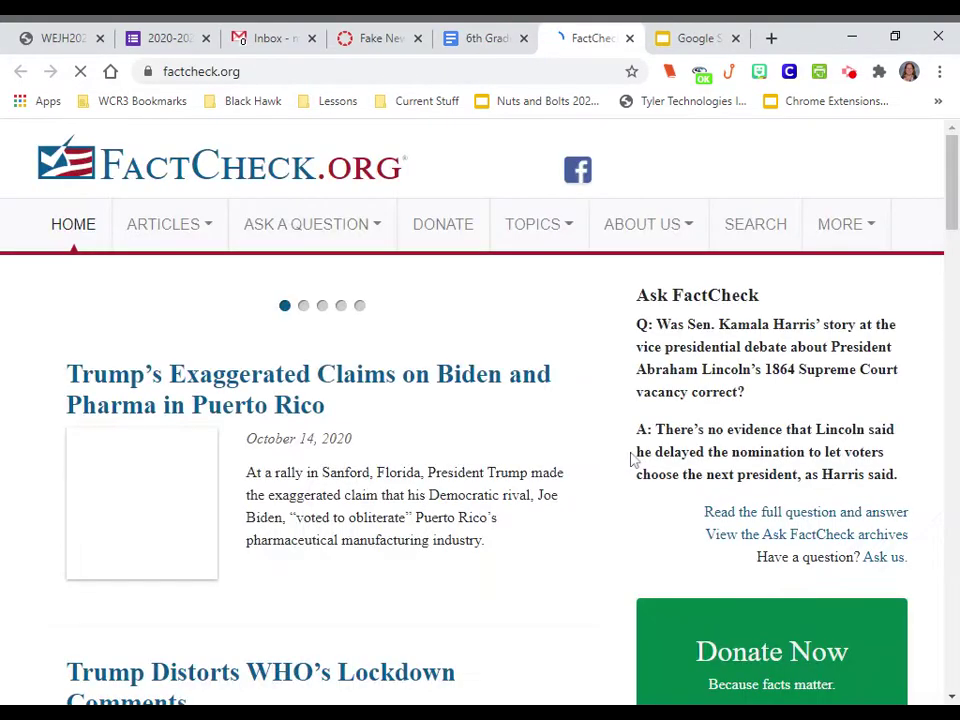
pyautogui.scroll(-20, 481, 477)
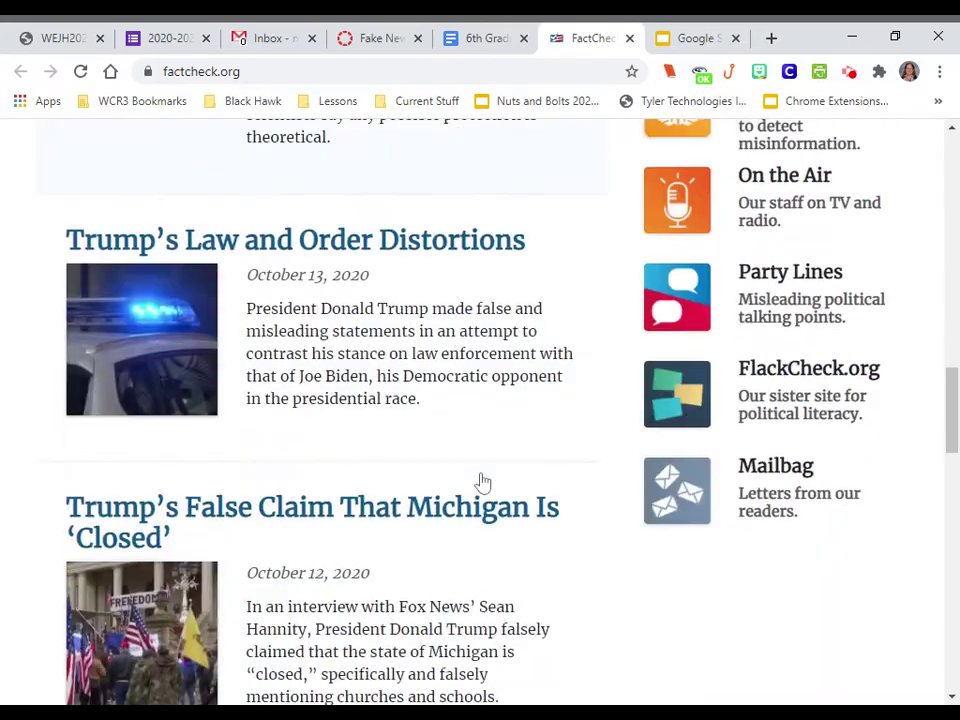
pyautogui.scroll(20, 481, 477)
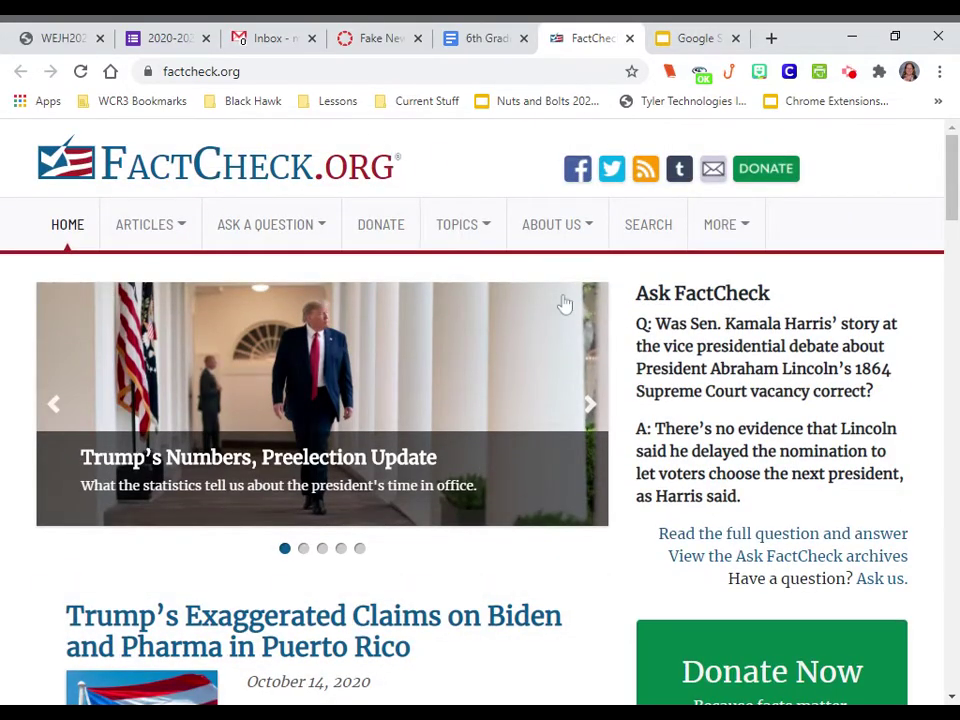
pyautogui.click(659, 227)
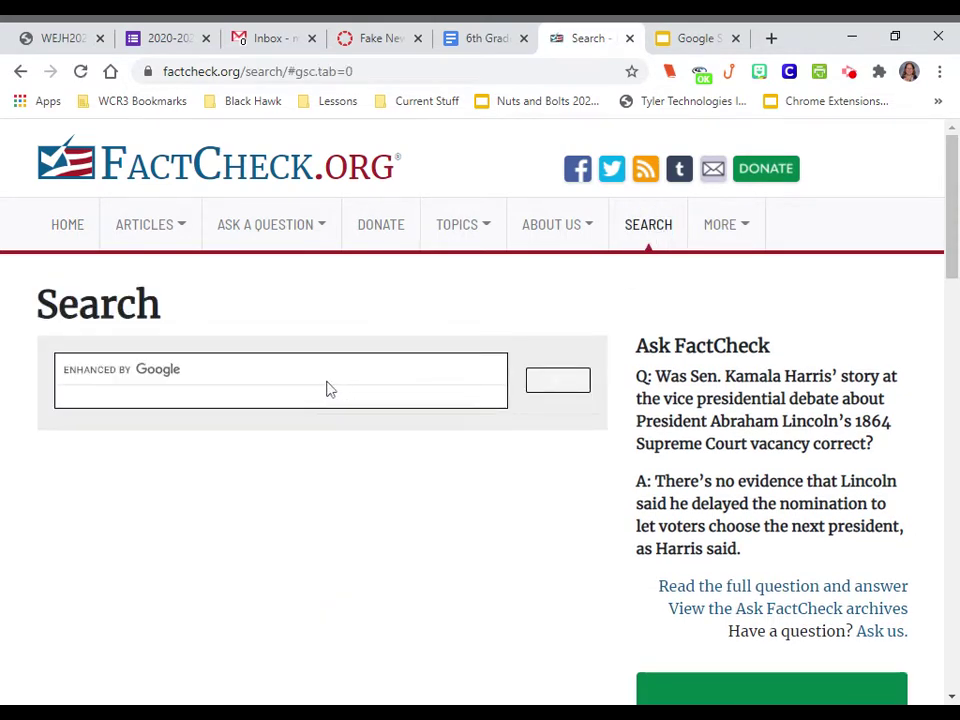
pyautogui.click(304, 394)
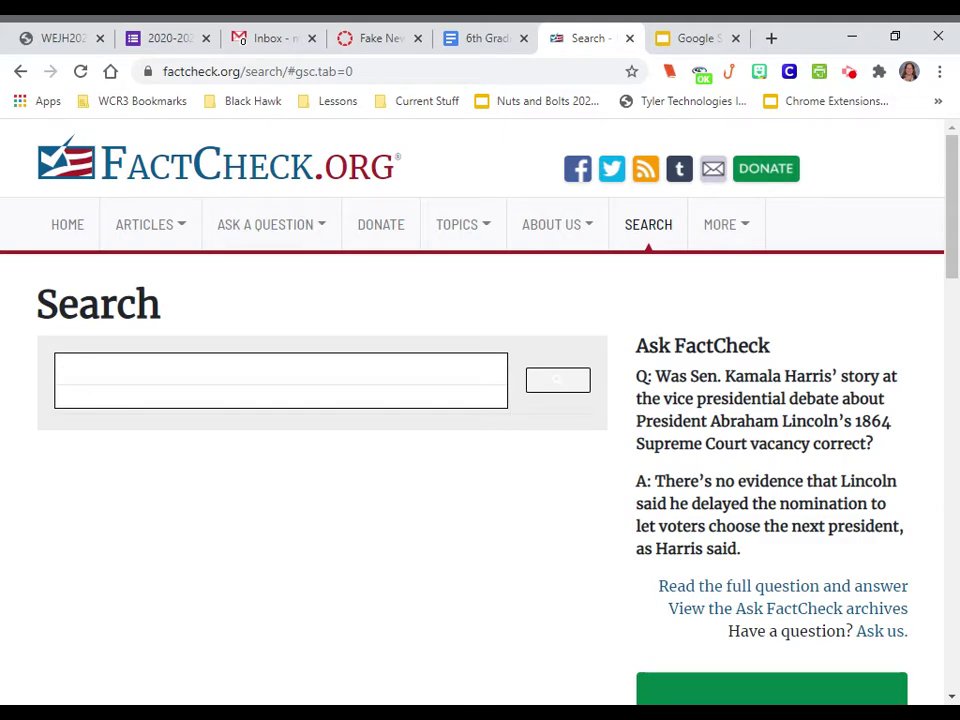
# - Back in the gameboard document, copy the box 3 claim from "Bernie Sanders said" through "go to work"
pyautogui.click(474, 40)
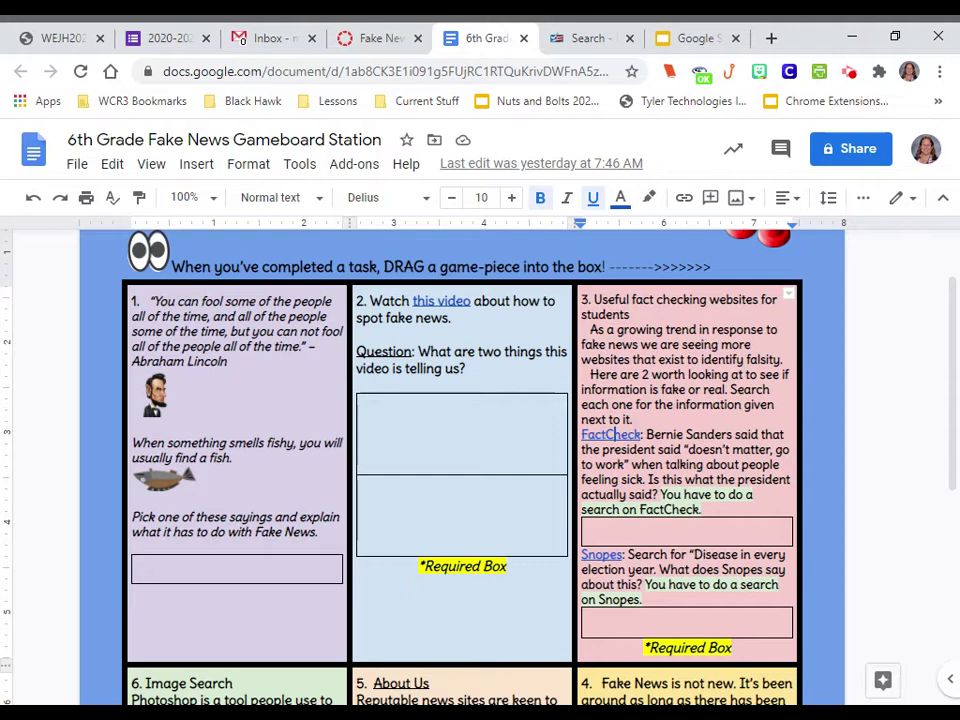
pyautogui.moveTo(646, 436); pyautogui.dragTo(636, 462)
pyautogui.rightClick(718, 450)
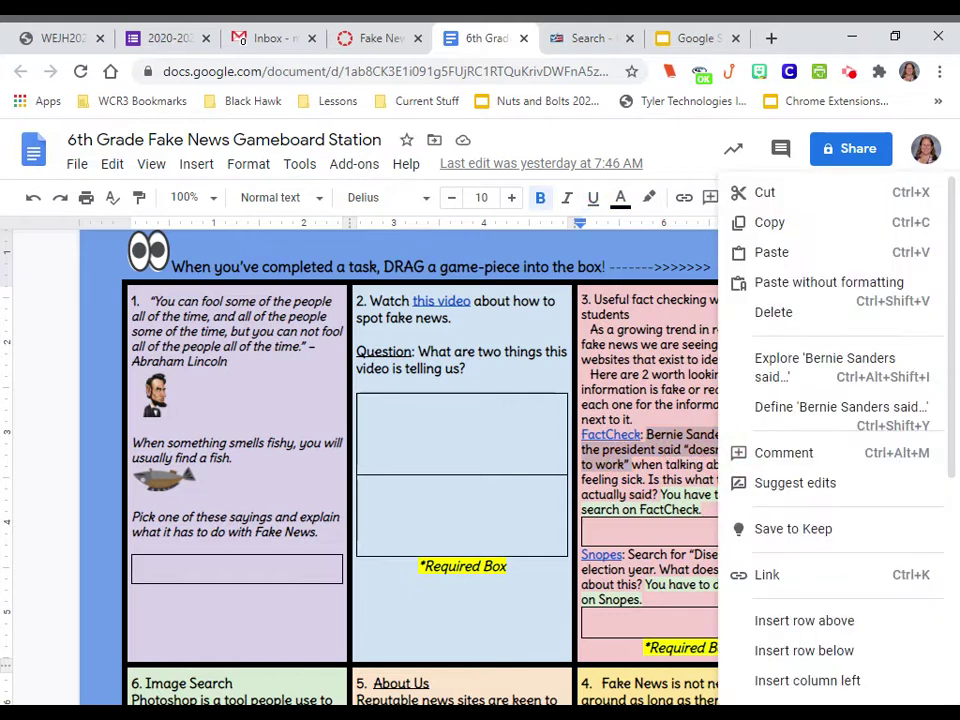
pyautogui.click(797, 229)
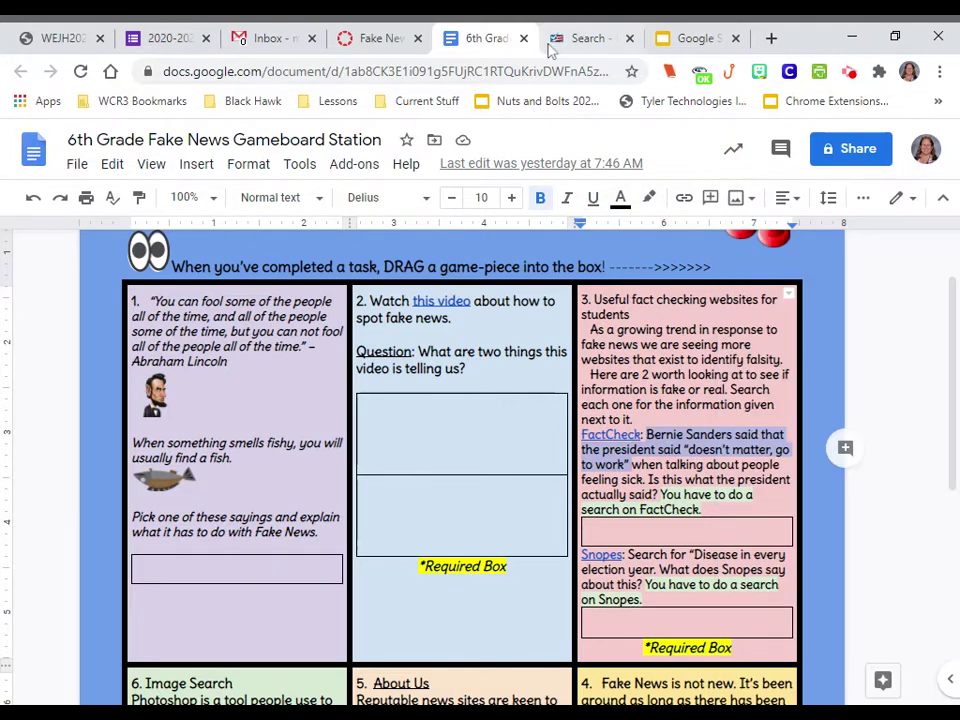
# - Search FactCheck for the copied Bernie Sanders claim
pyautogui.click(566, 40)
pyautogui.click(288, 369)
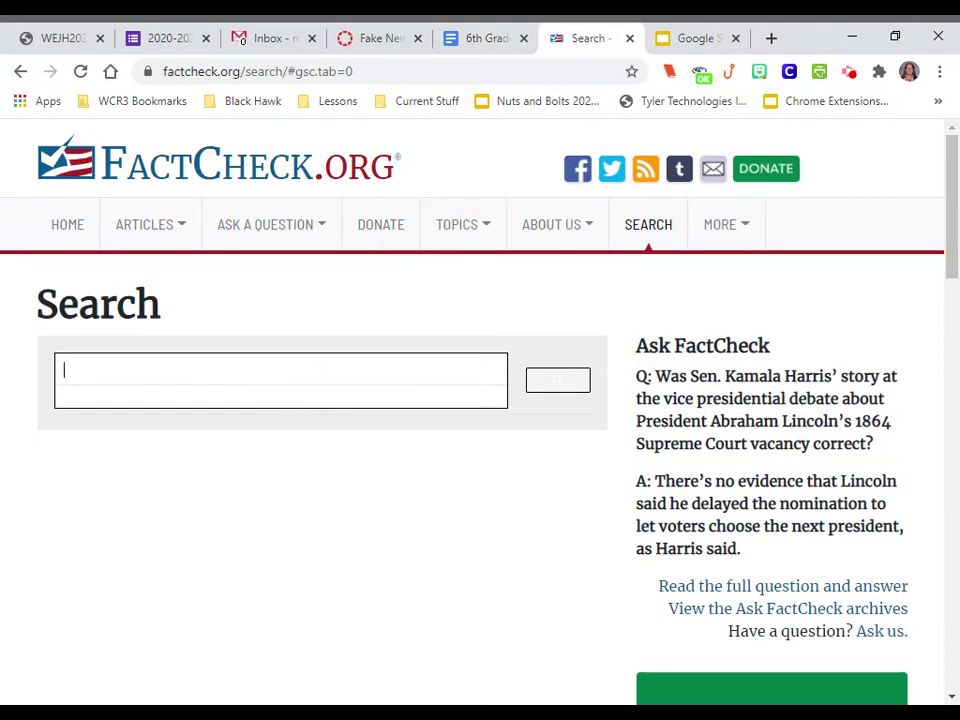
pyautogui.hotkey('ctrl', 'v')
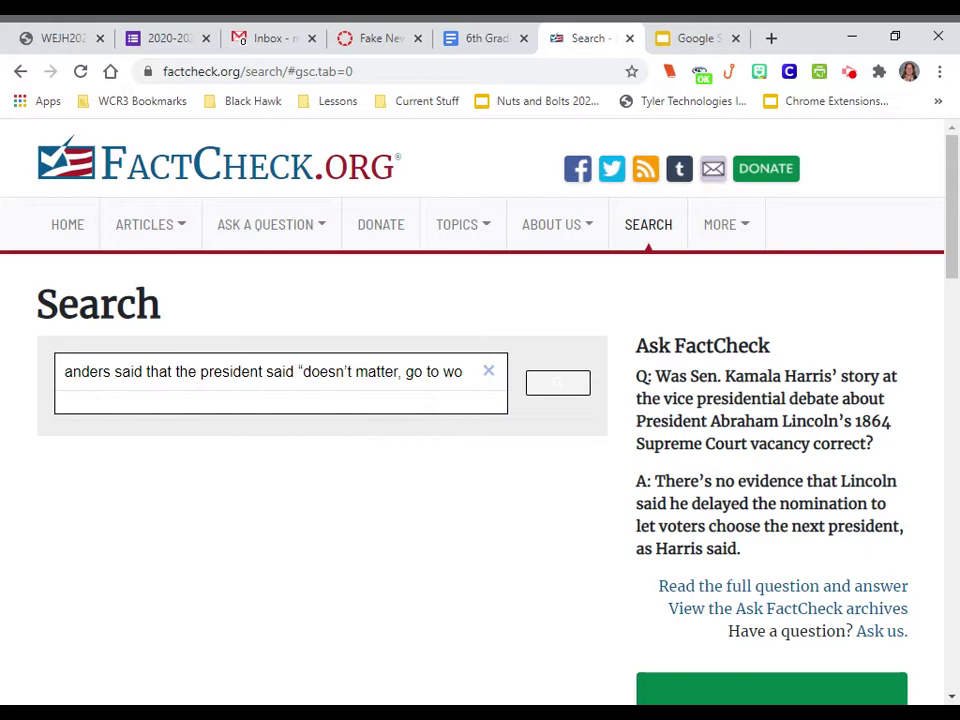
pyautogui.press('Return')
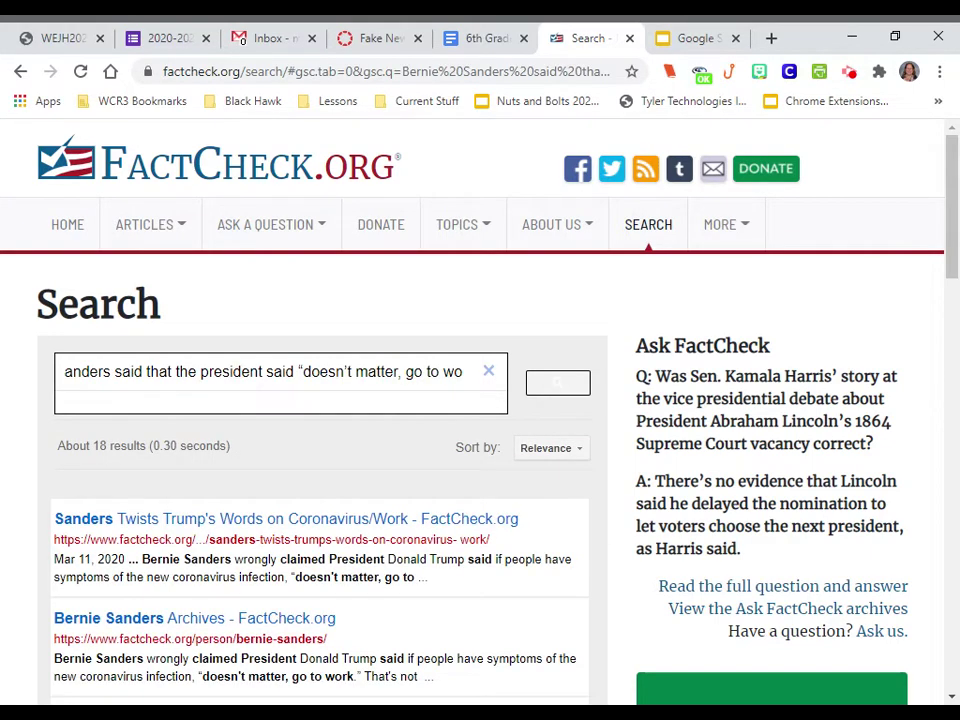
# - Open the search result "Sanders Twists Trump's Words on Coronavirus/Work" and read the article's opening paragraphs
pyautogui.scroll(-2, 334, 529)
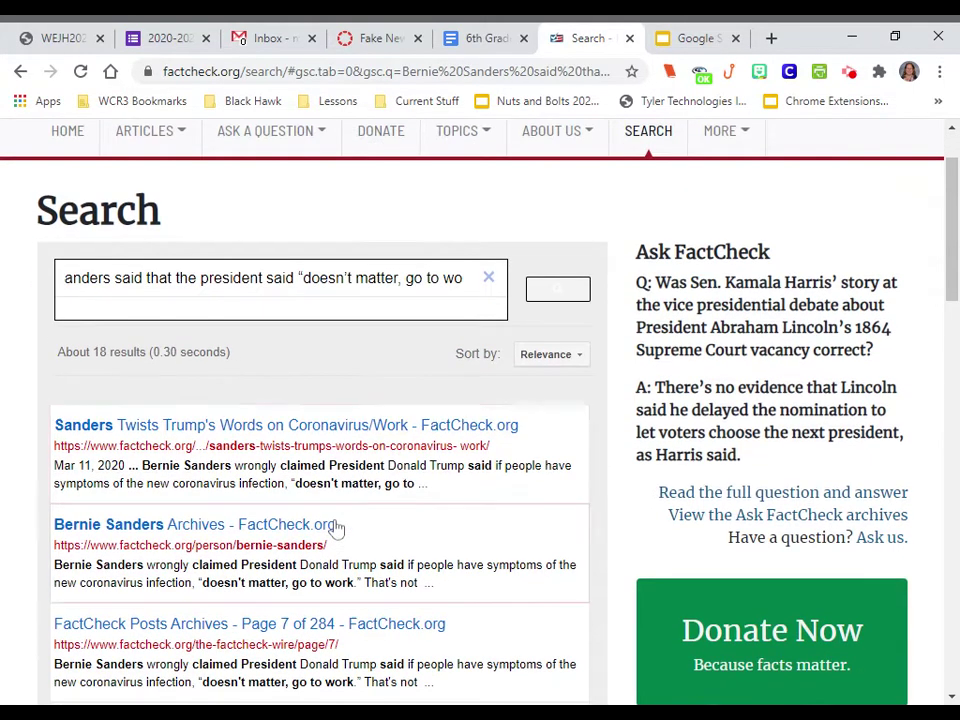
pyautogui.scroll(-1, 322, 510)
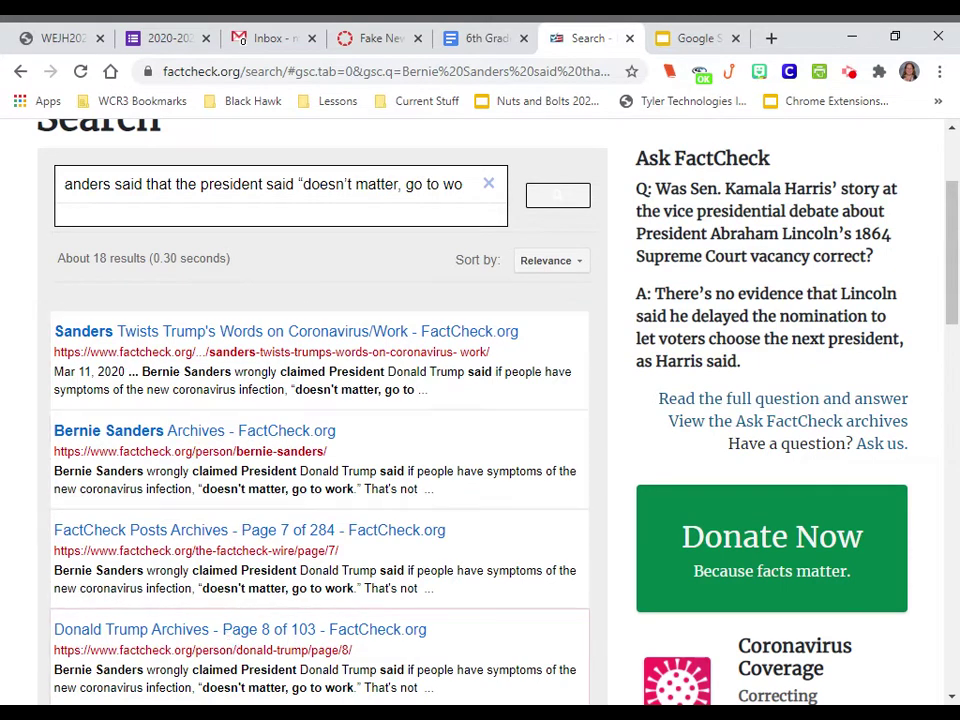
pyautogui.click(176, 340)
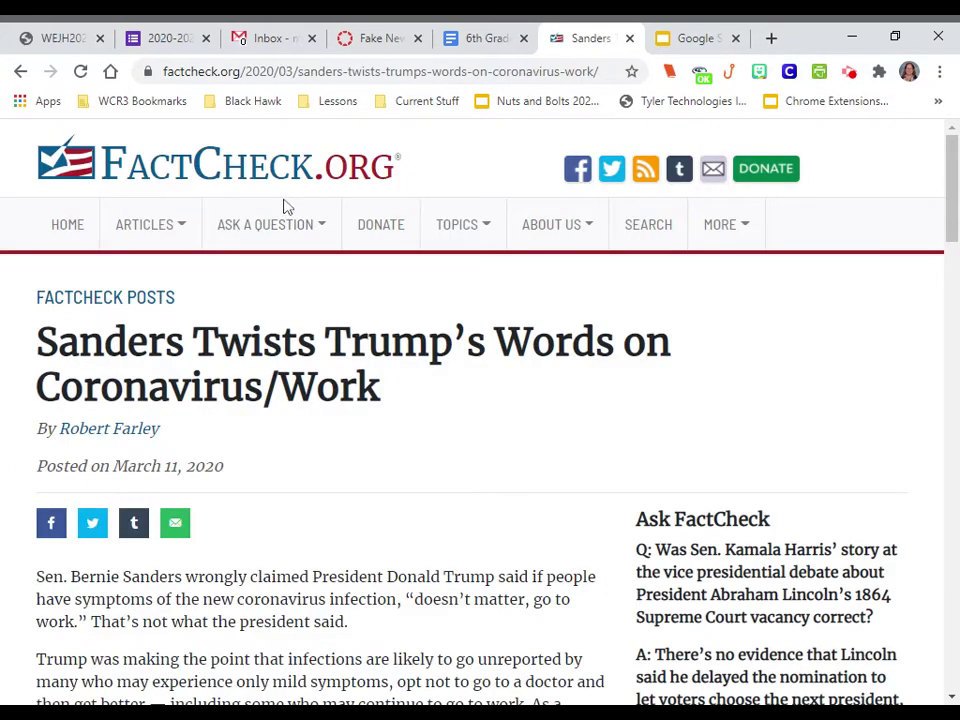
pyautogui.scroll(-2, 470, 420)
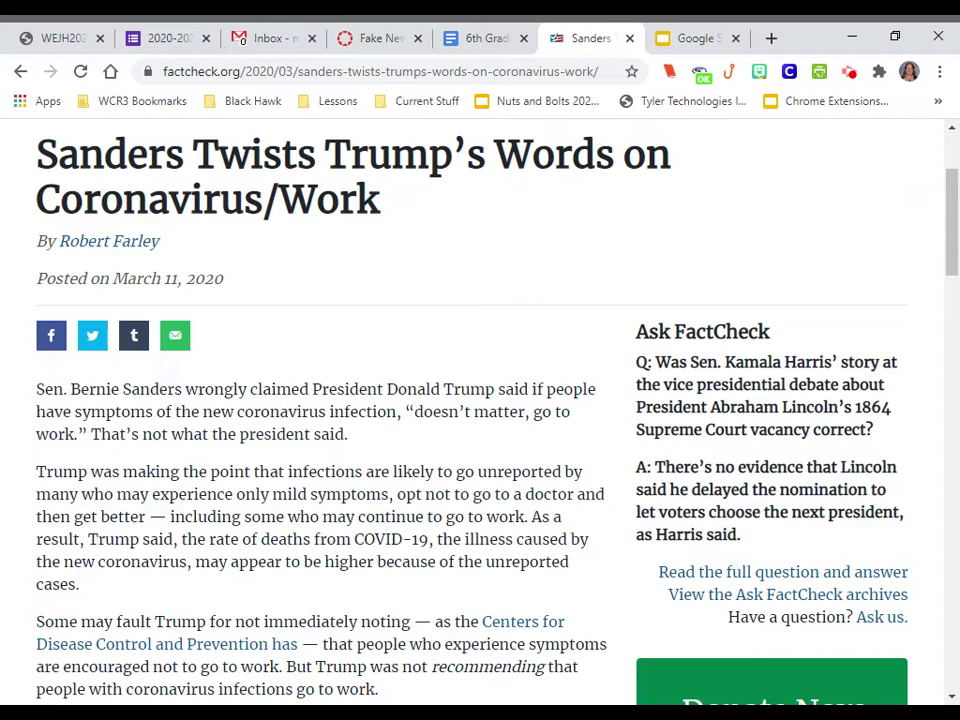
pyautogui.scroll(-1, 155, 355)
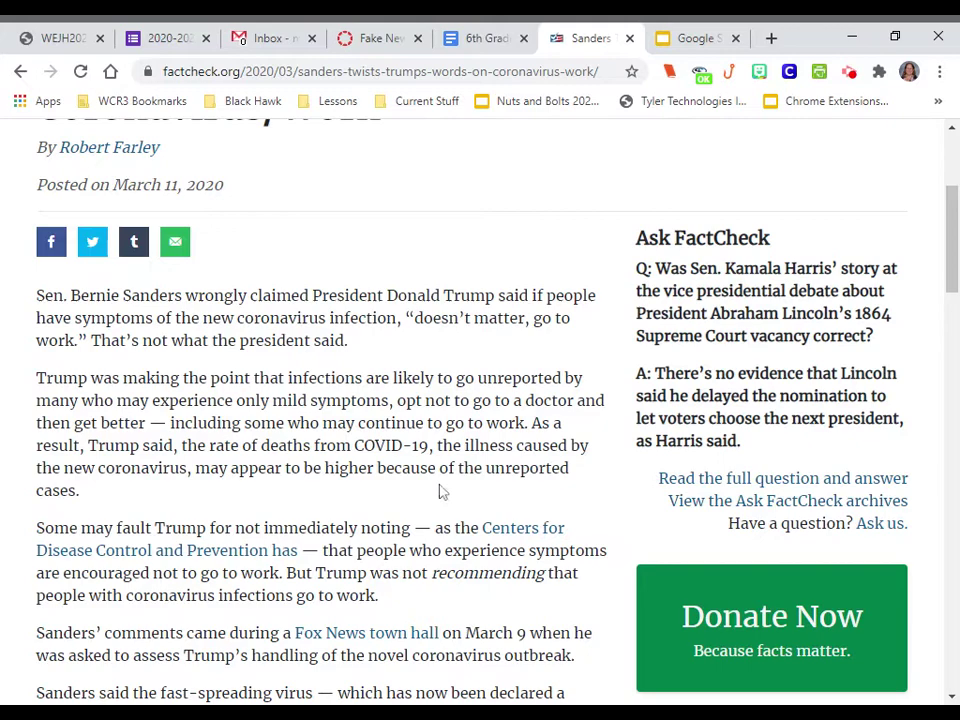
pyautogui.scroll(-3, 452, 491)
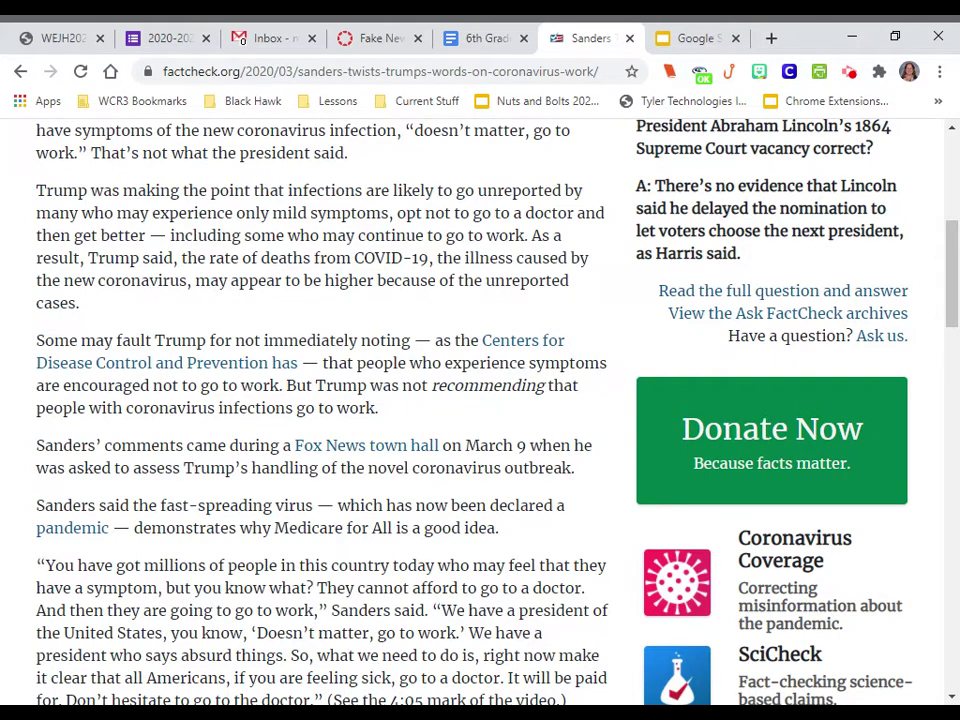
pyautogui.scroll(5, 175, 255)
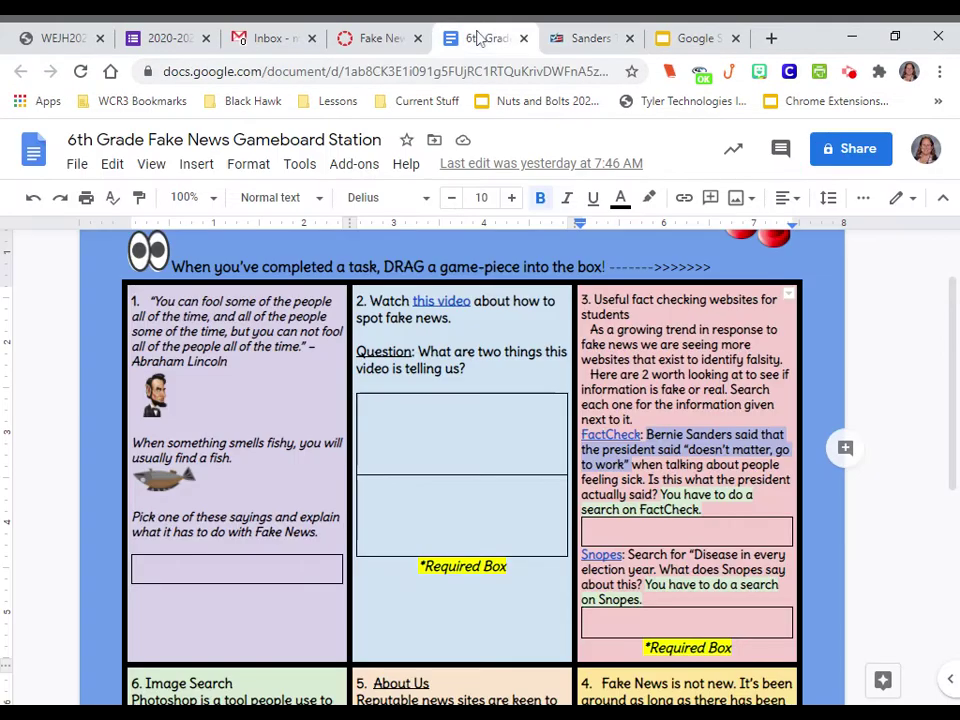
# - In the gameboard document, answer the FactCheck question in box 3 with "No, this is not what the president said."
pyautogui.click(482, 38)
pyautogui.click(588, 531)
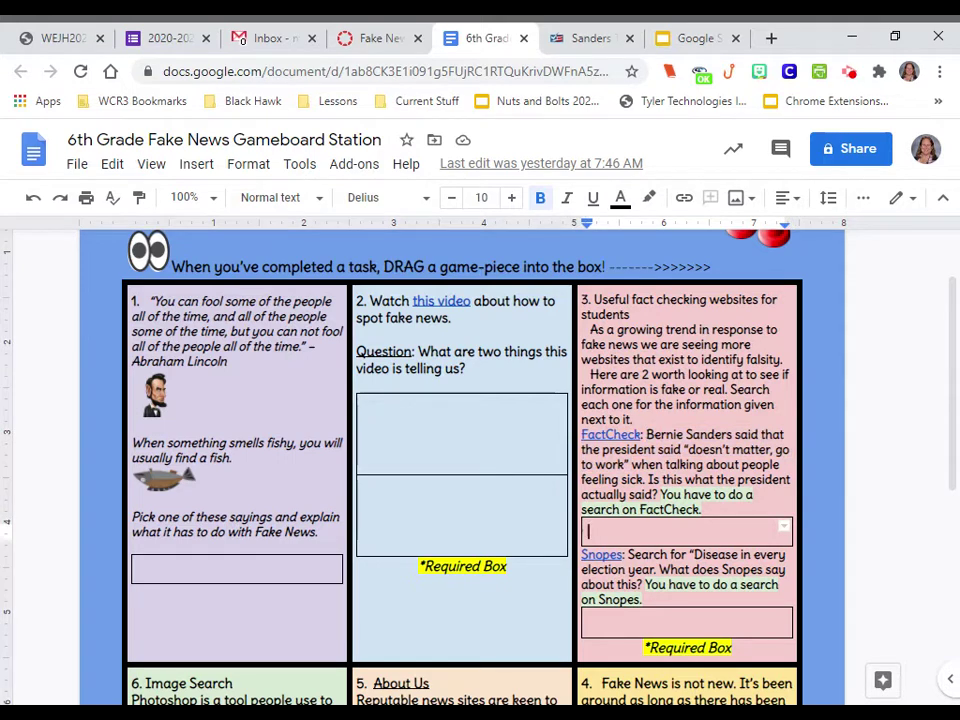
pyautogui.write('No')
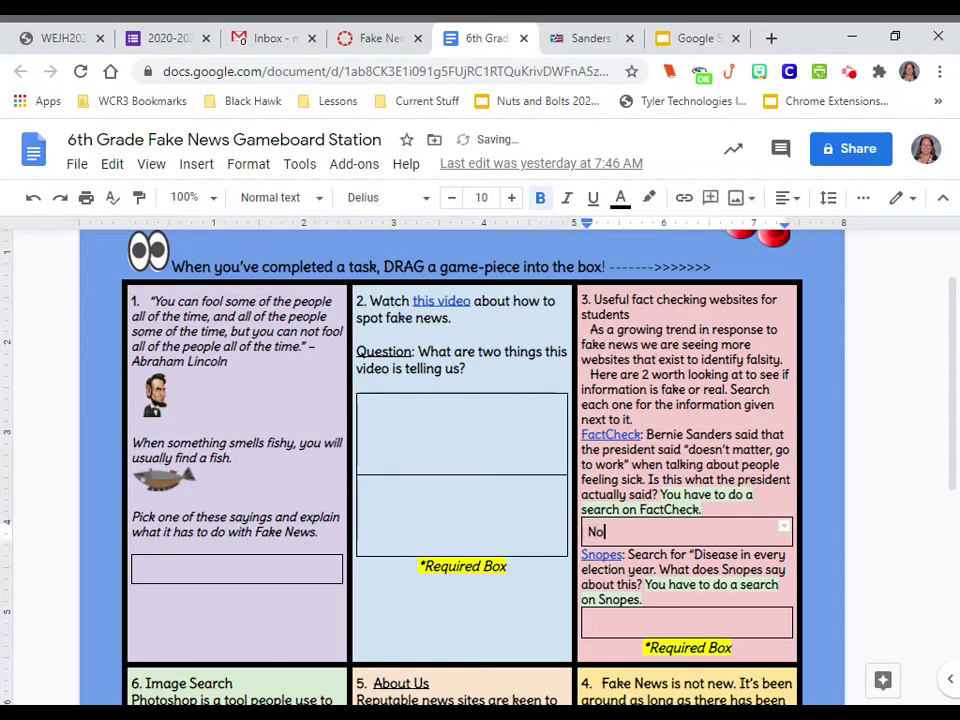
pyautogui.write(', this is not w')
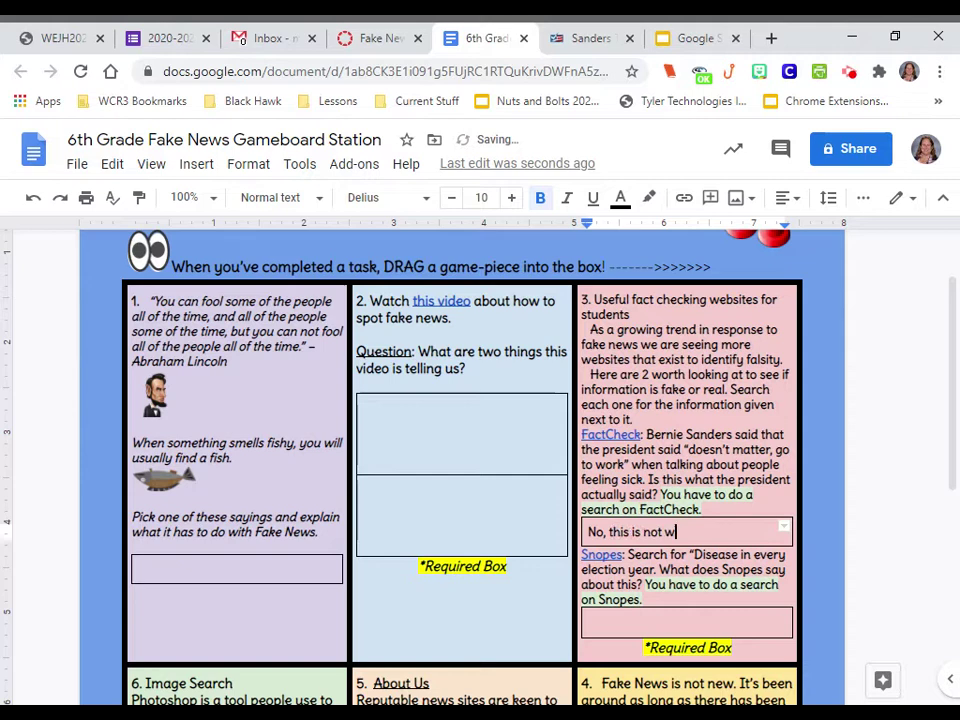
pyautogui.write('hat the president said.')
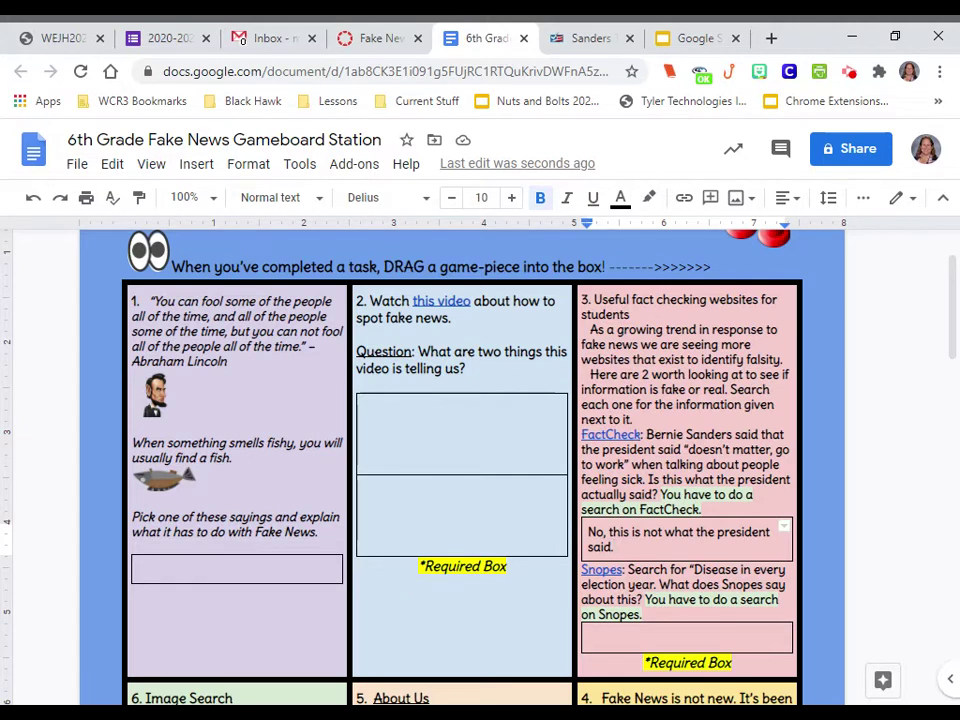
# - View the Snopes site linked in box 3, then return to the Snopes answer field in the gameboard document
pyautogui.scroll(-1, 460, 410)
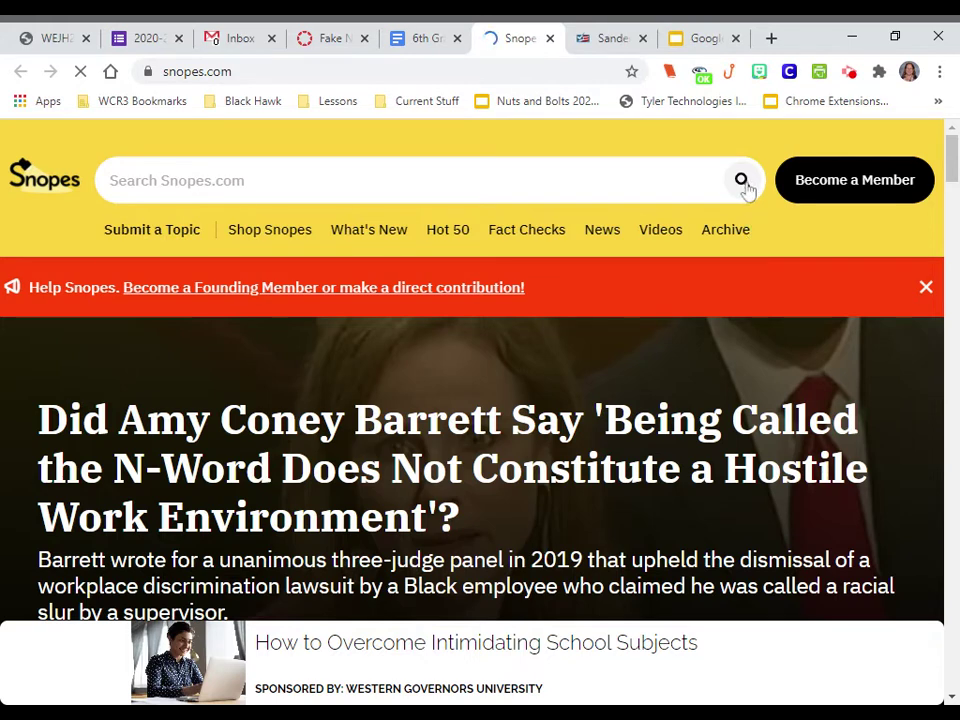
pyautogui.click(743, 183)
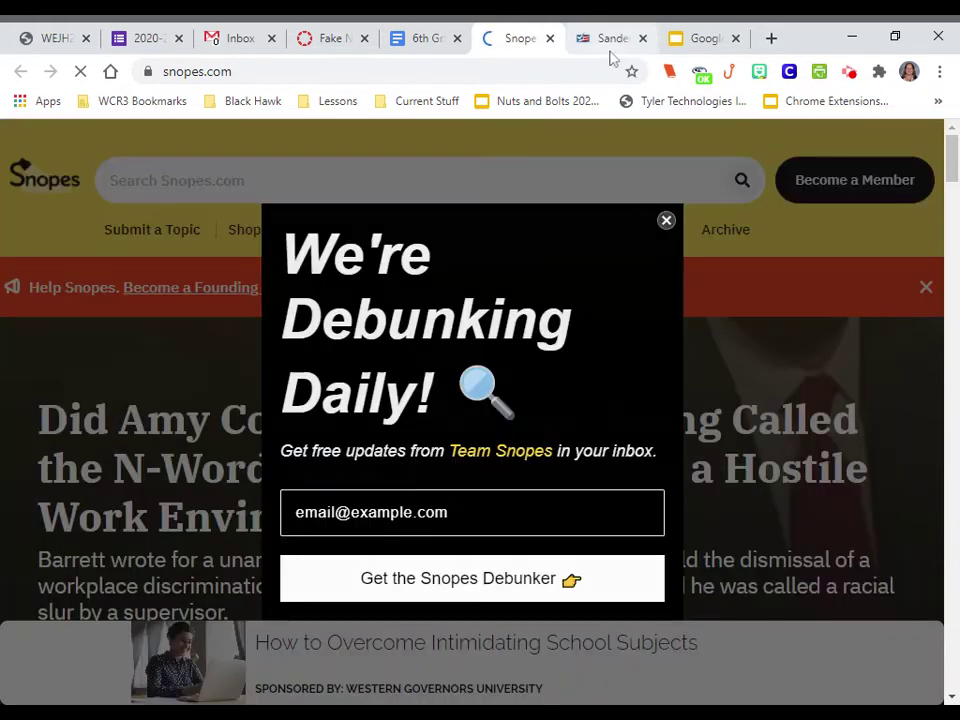
pyautogui.click(437, 40)
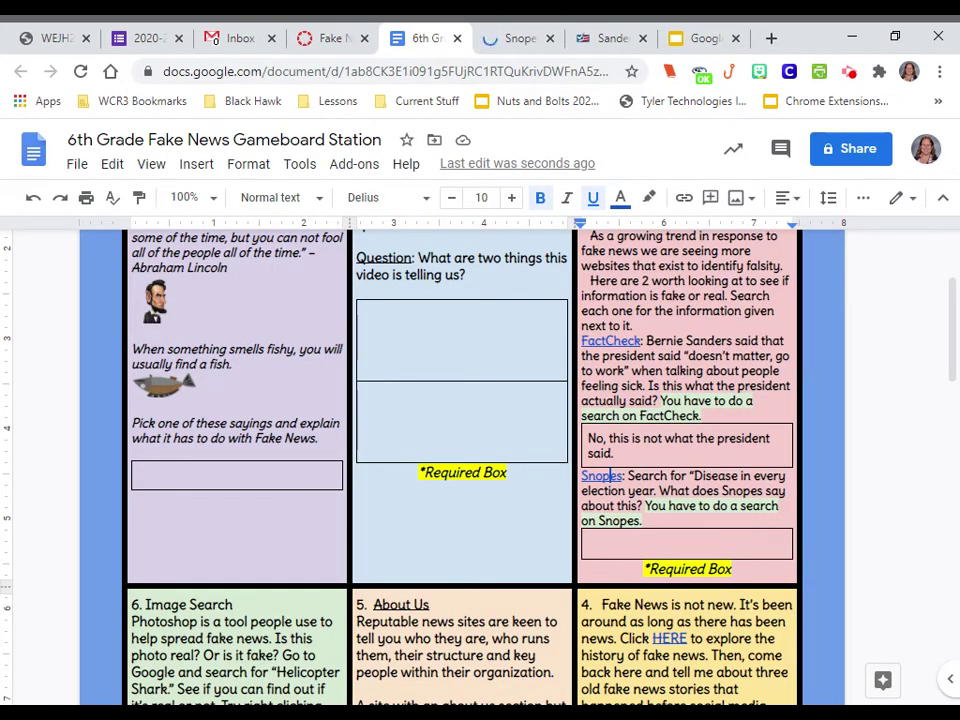
pyautogui.click(686, 543)
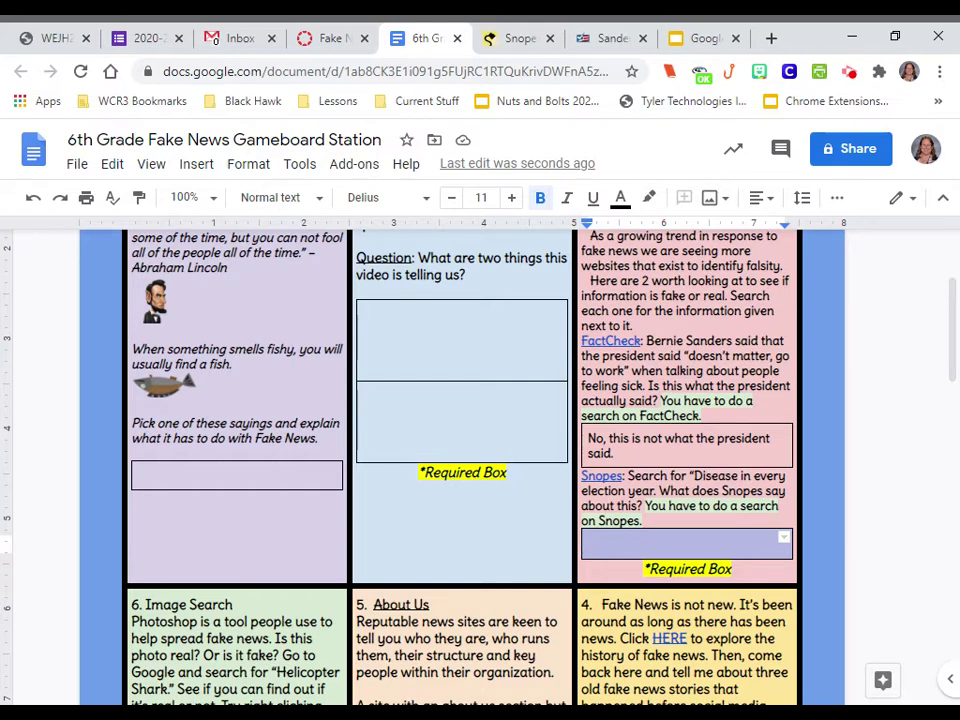
# - Move one red game piece from the document's header into box 3 to mark the task as completed
pyautogui.hotkey('ctrl', 'Home')
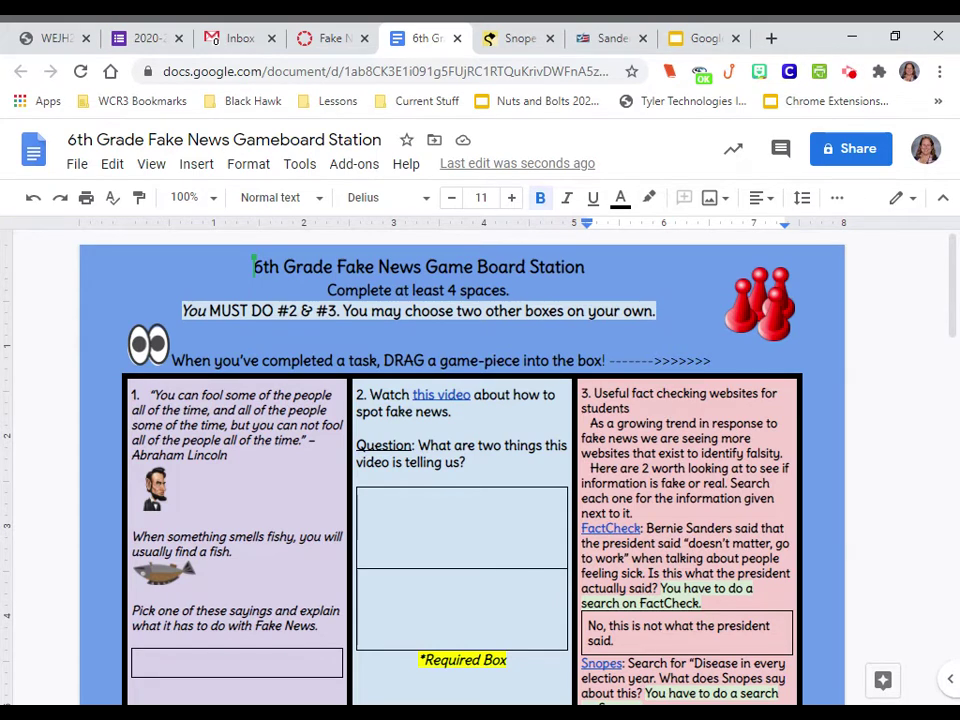
pyautogui.scroll(-1, 462, 450)
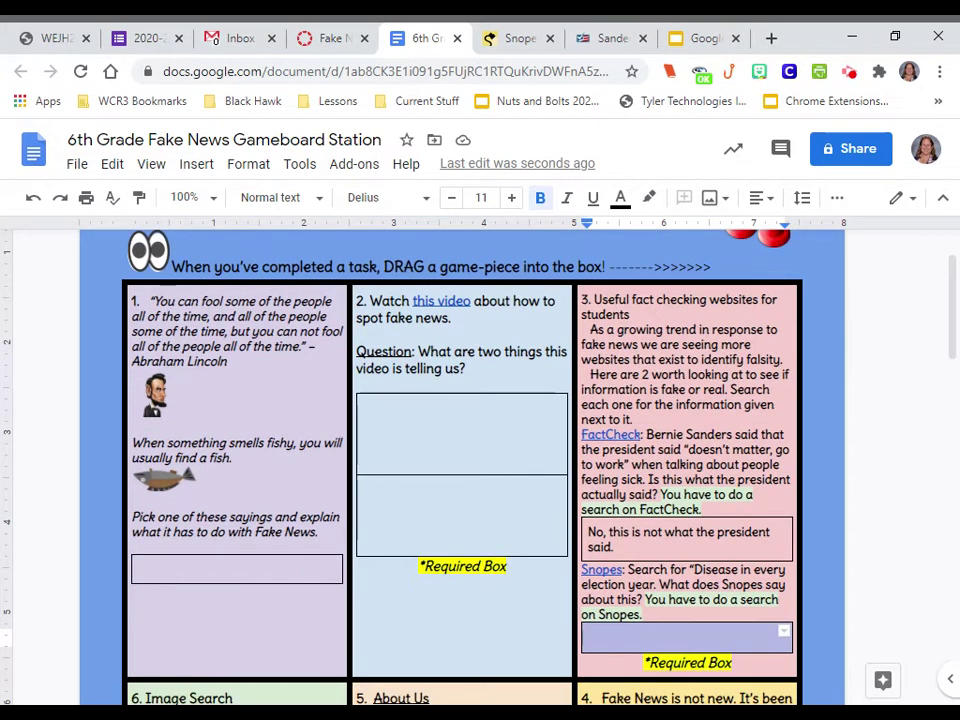
pyautogui.scroll(1, 462, 450)
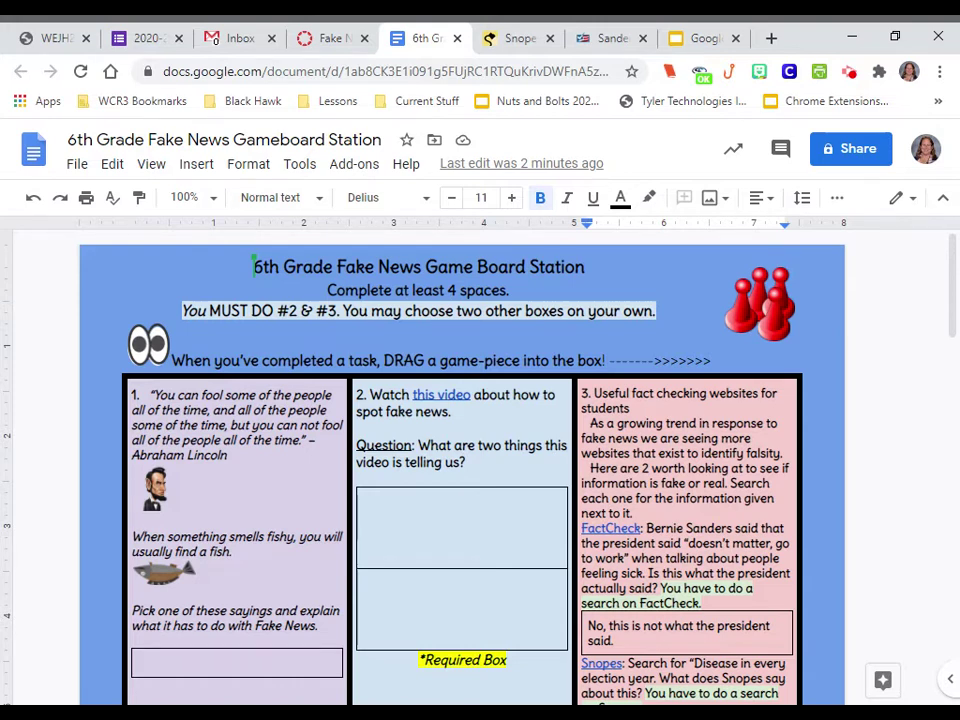
pyautogui.scroll(-2, 462, 470)
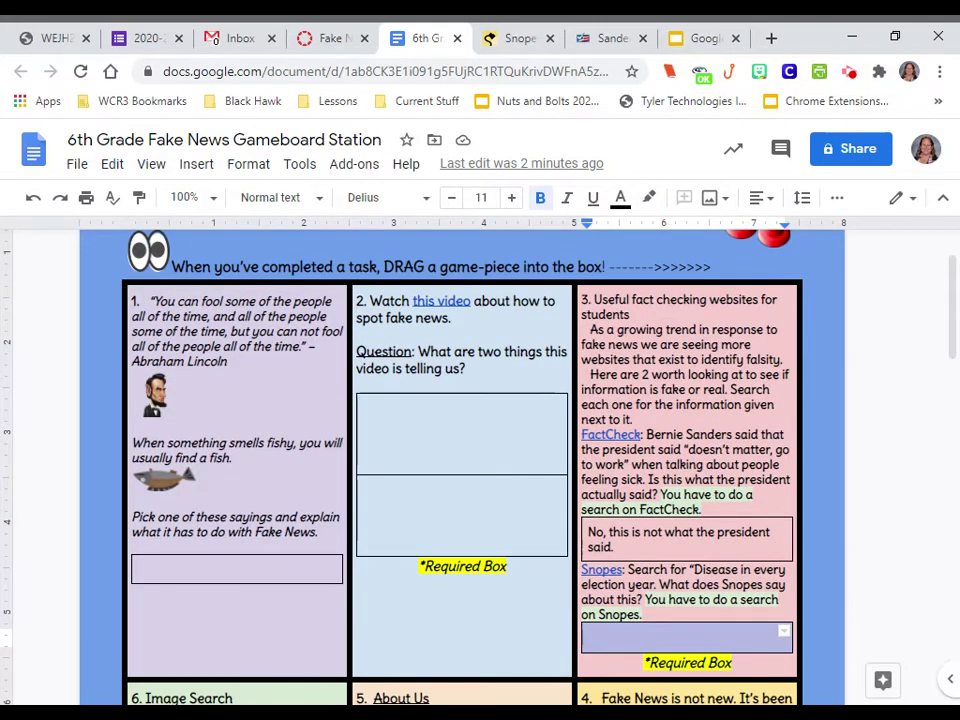
pyautogui.scroll(2, 738, 305)
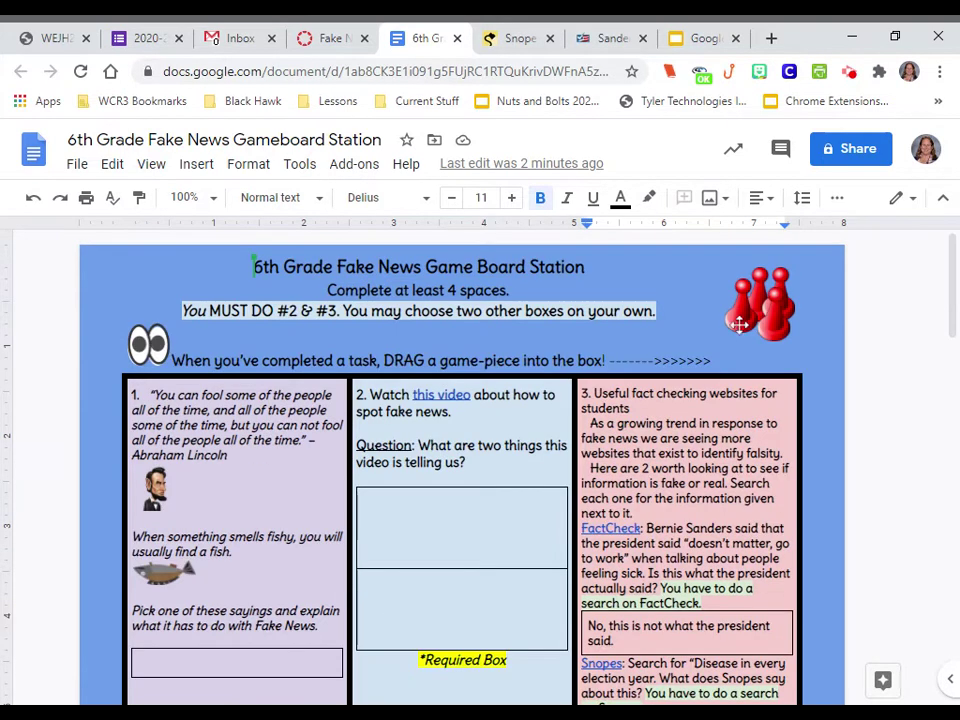
pyautogui.moveTo(735, 336); pyautogui.dragTo(797, 440)
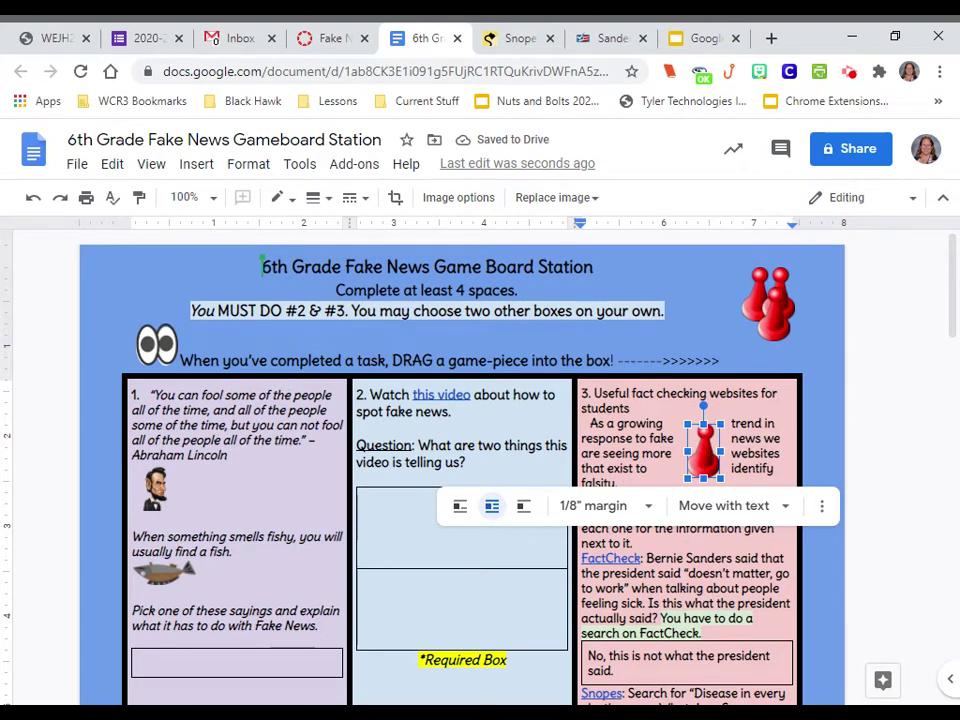
pyautogui.scroll(-5, 539, 332)
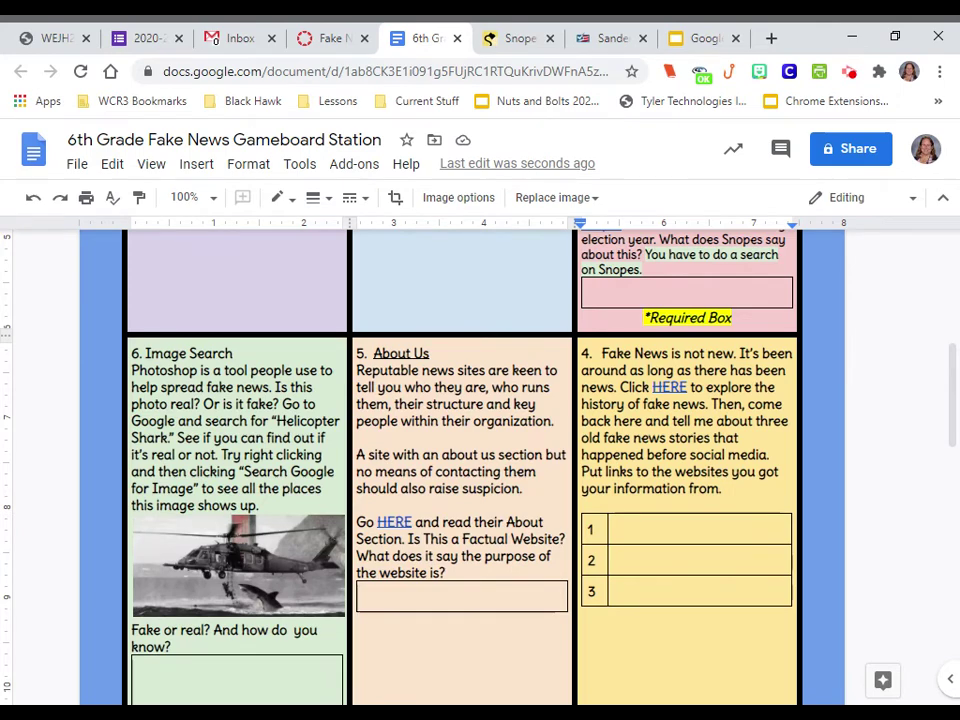
pyautogui.scroll(-2, 460, 460)
pyautogui.scroll(4, 460, 460)
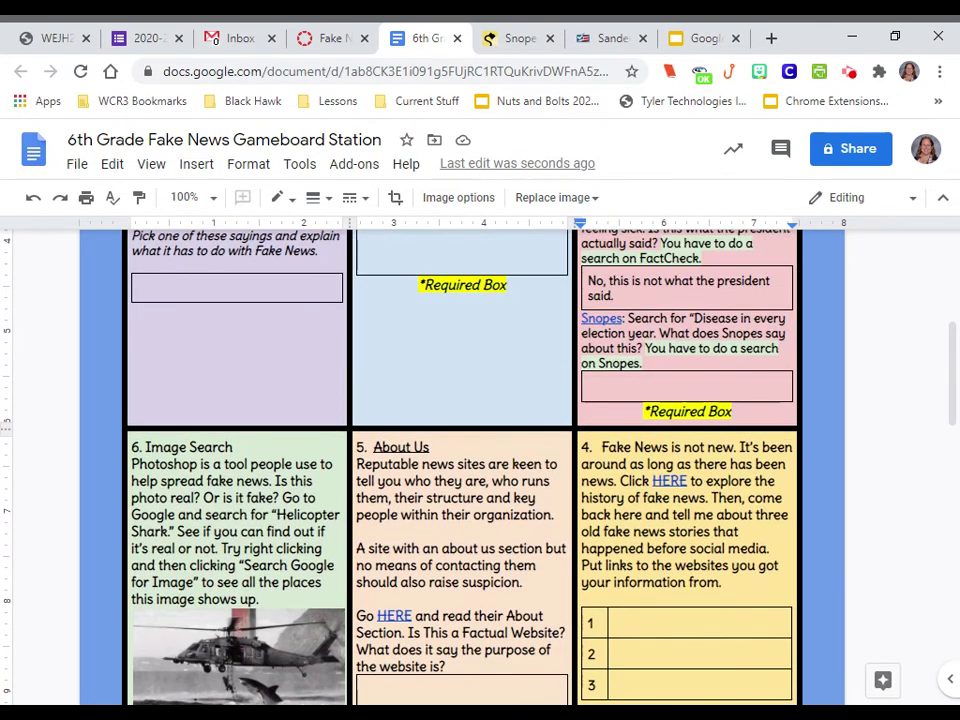
pyautogui.scroll(4, 539, 332)
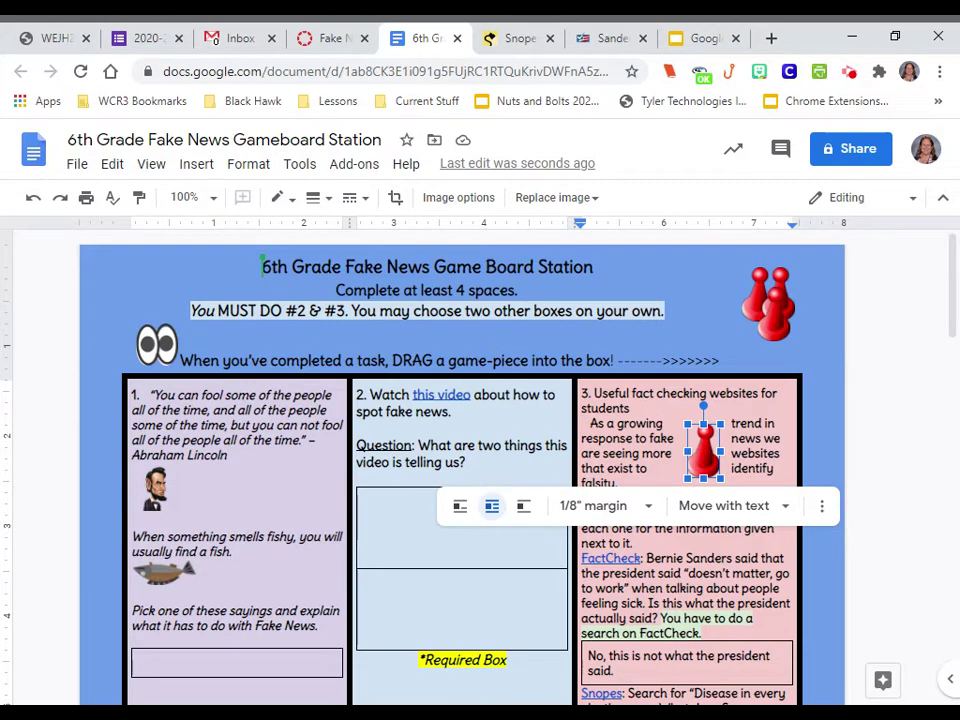
# - Review the gameboard's header instructions and task boxes 1 to 6, including the required boxes 2 and 3
pyautogui.scroll(-3, 539, 332)
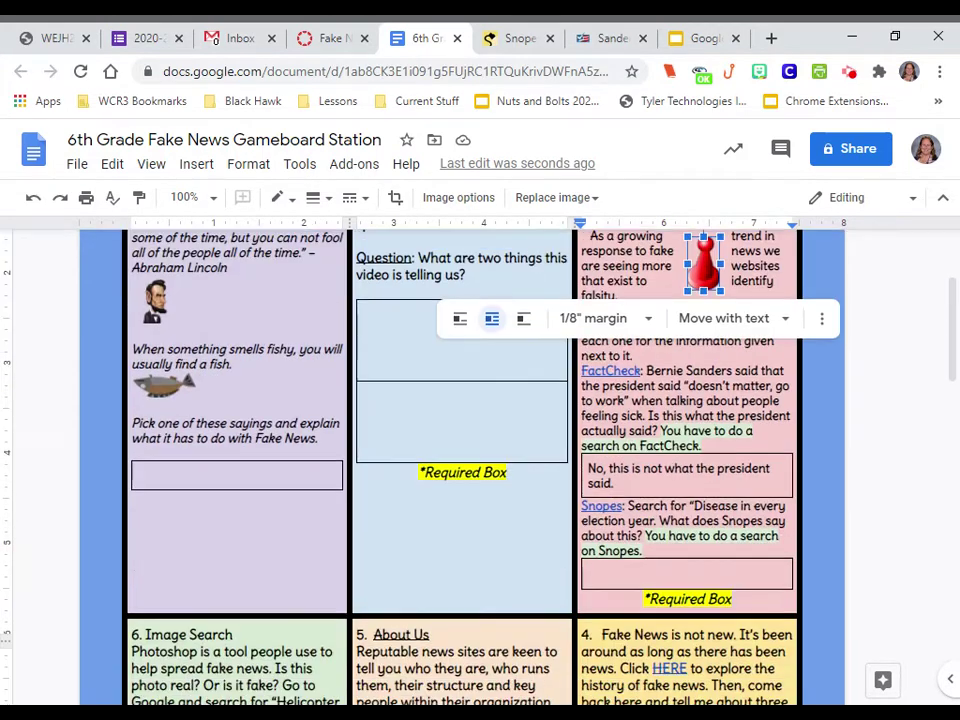
pyautogui.scroll(-3, 328, 516)
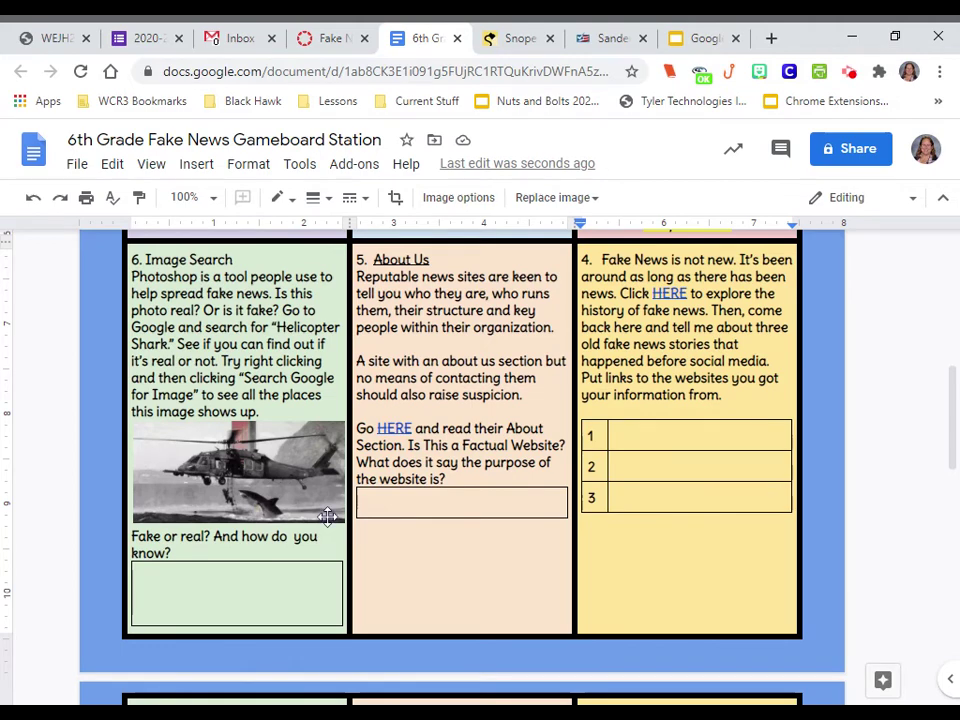
pyautogui.scroll(5, 328, 516)
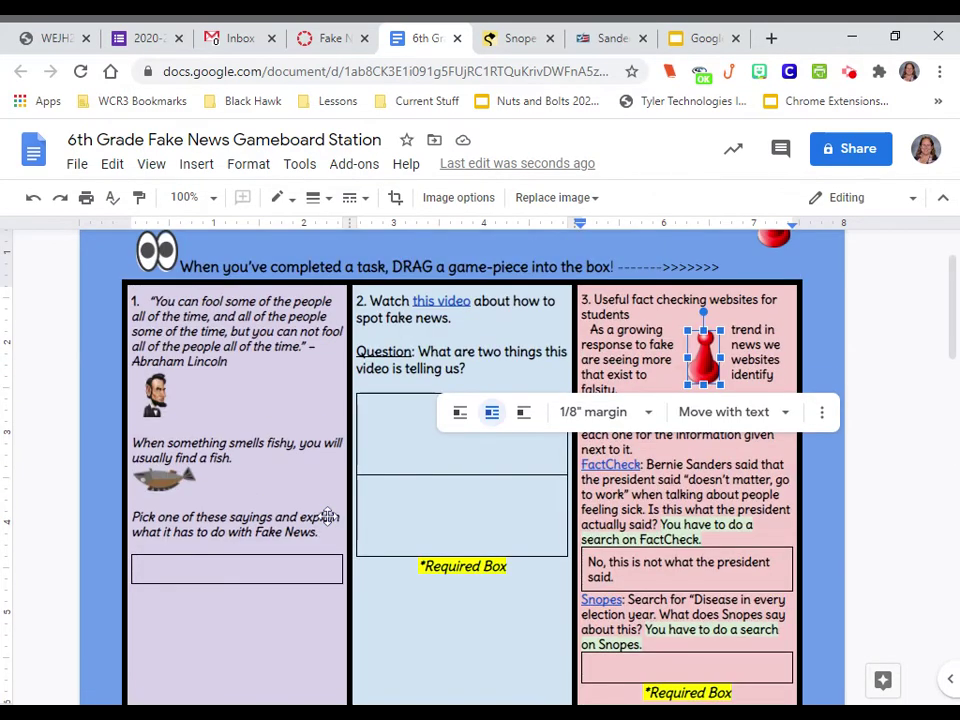
pyautogui.scroll(1, 328, 516)
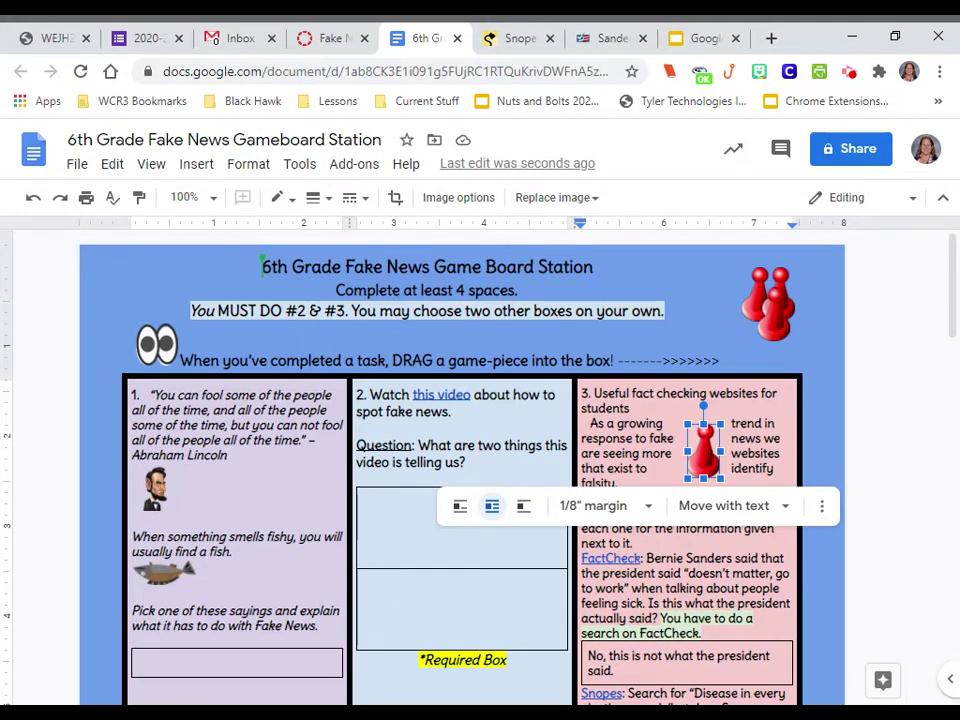
pyautogui.scroll(-5, 462, 470)
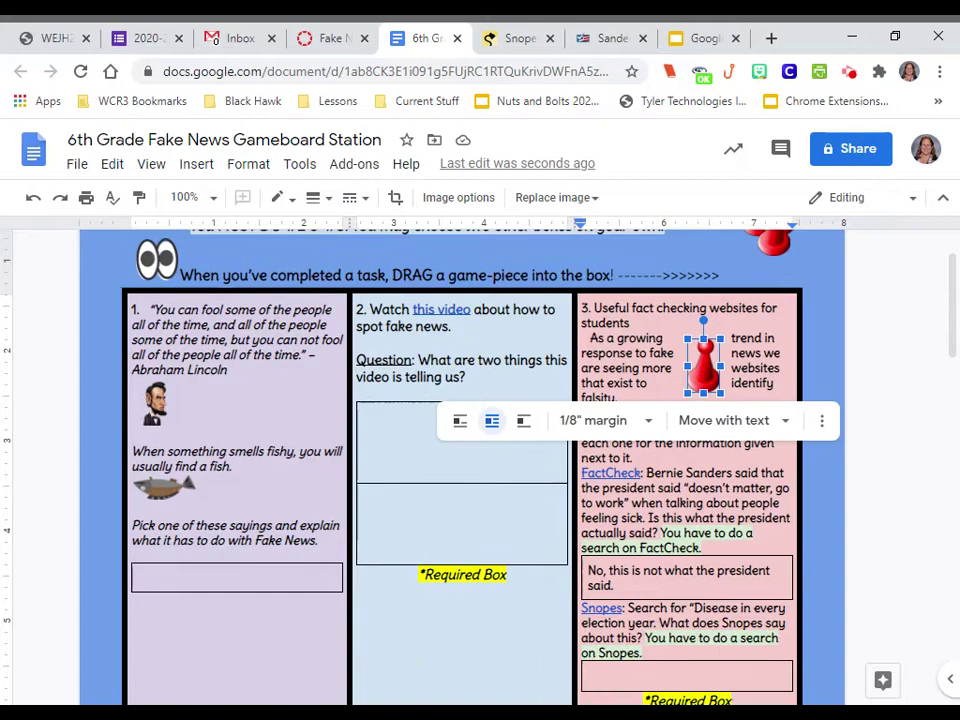
pyautogui.scroll(-1, 462, 470)
pyautogui.scroll(5, 462, 470)
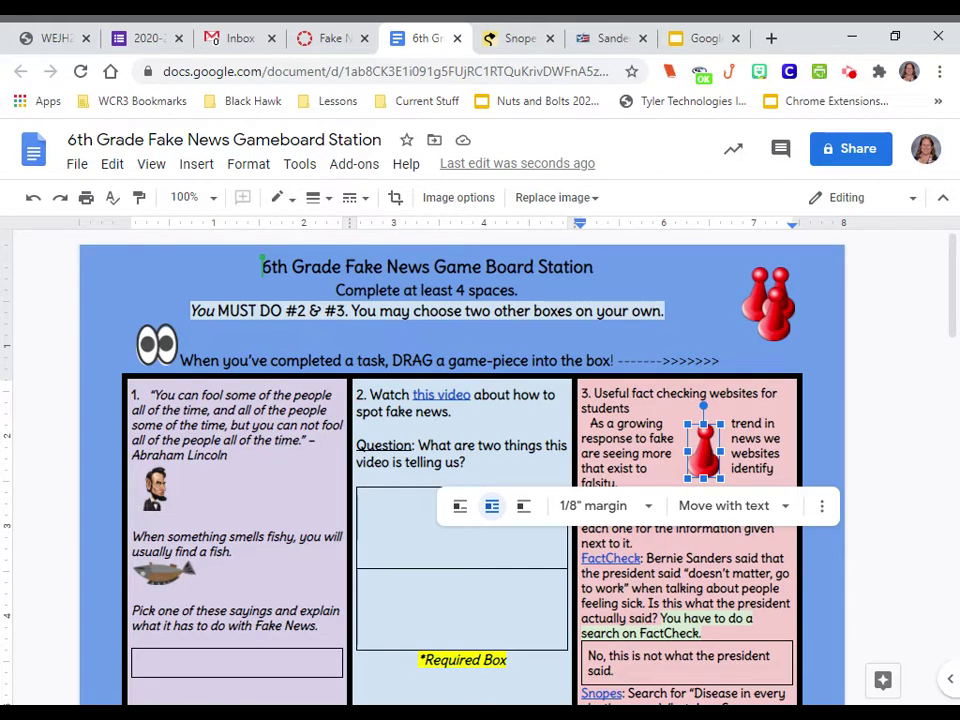
pyautogui.scroll(-2, 539, 332)
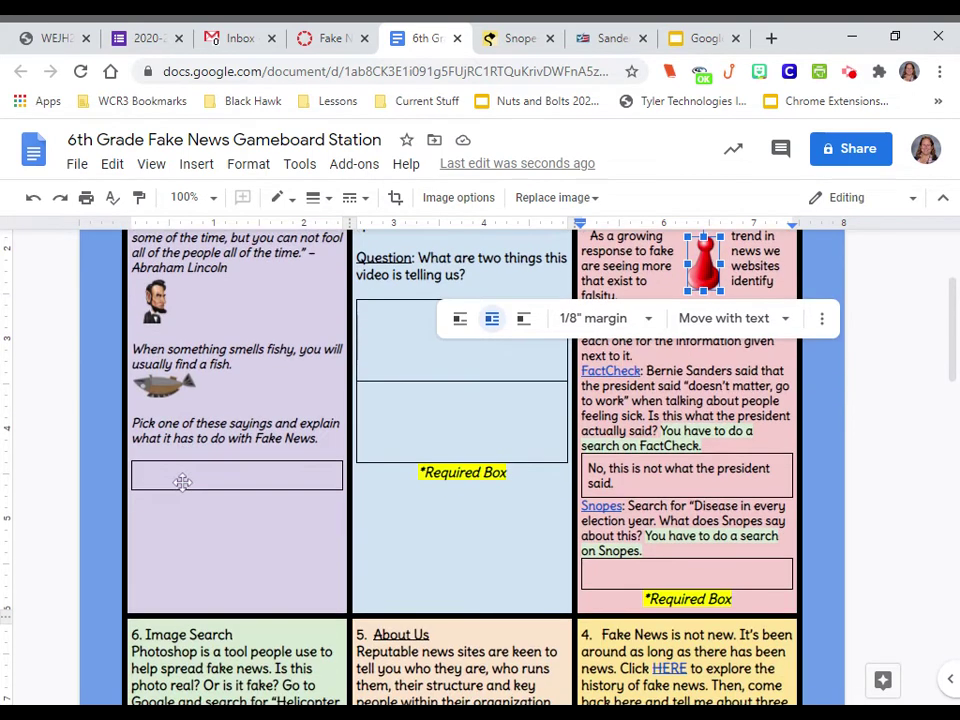
pyautogui.scroll(-2, 460, 450)
pyautogui.scroll(1, 480, 460)
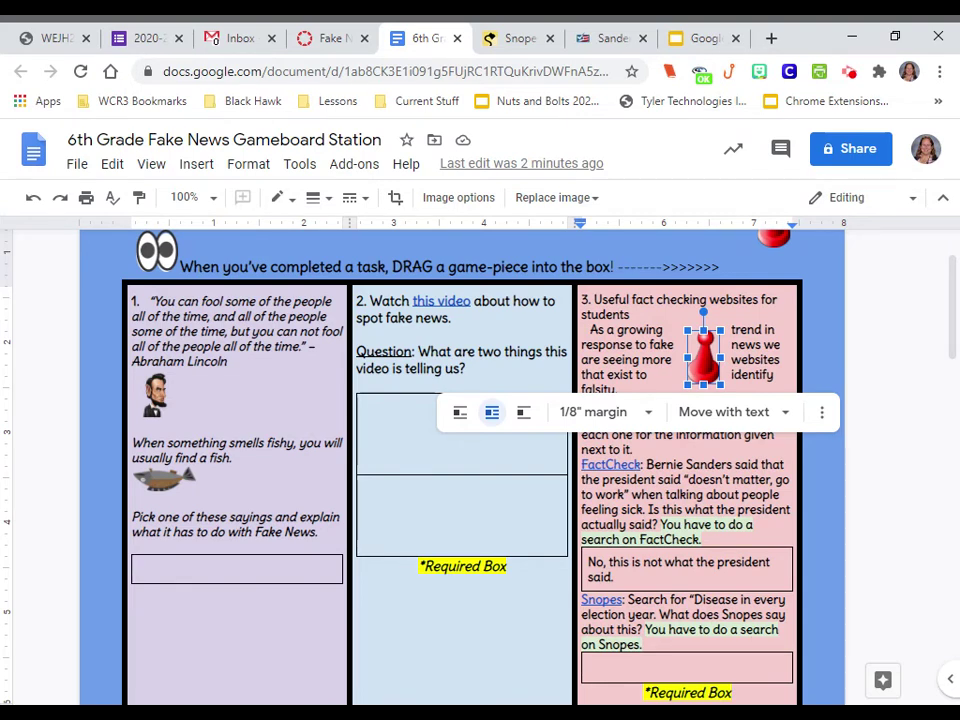
# - Look over the whole gameboard document from the header through boxes 4, 5 and 6 to the second page
pyautogui.scroll(-10, 460, 460)
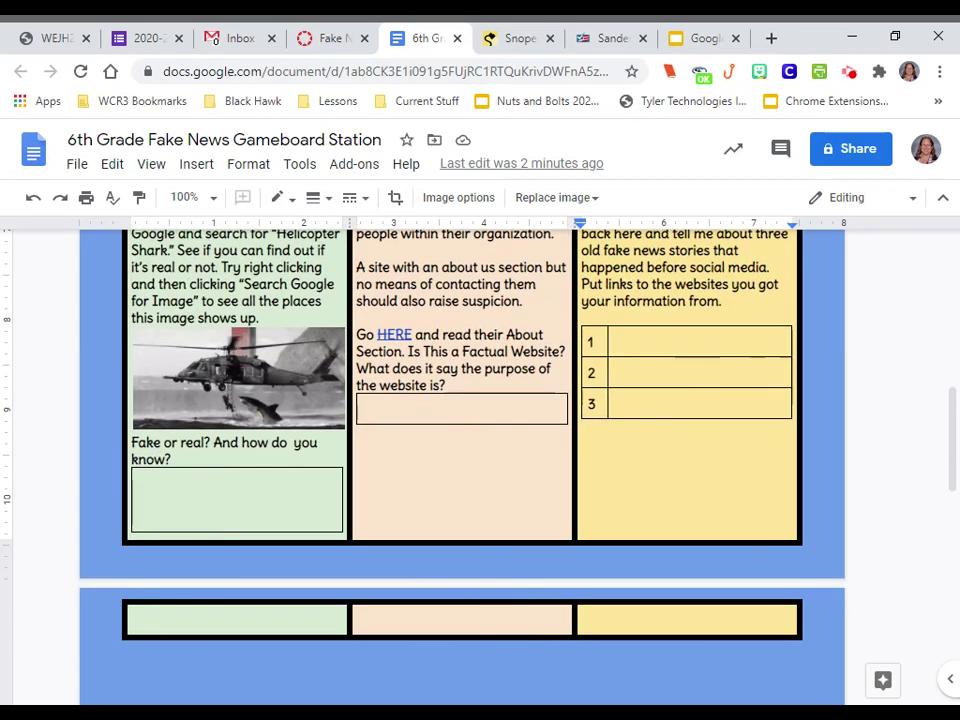
pyautogui.scroll(-2, 460, 460)
pyautogui.scroll(5, 460, 460)
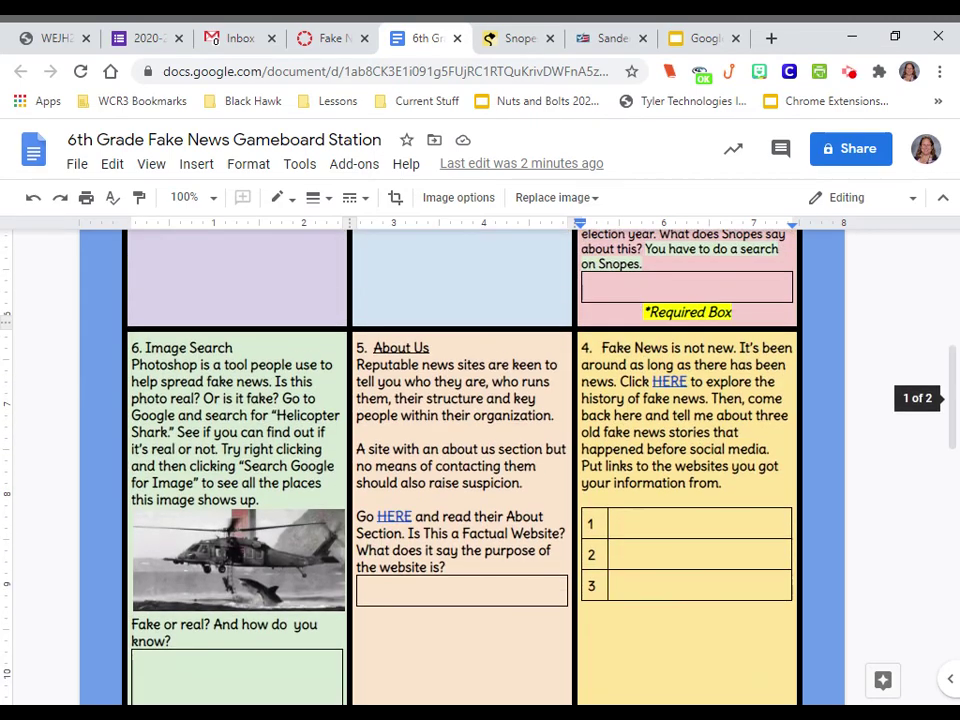
pyautogui.scroll(4, 539, 332)
pyautogui.scroll(2, 539, 332)
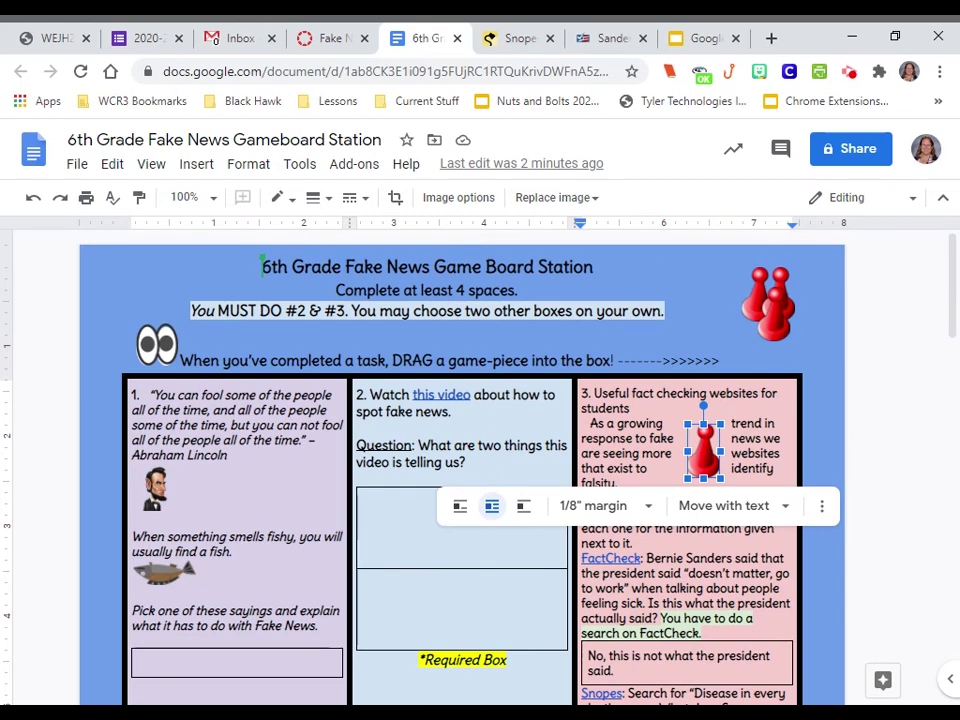
pyautogui.scroll(-7, 539, 332)
pyautogui.scroll(-3, 480, 460)
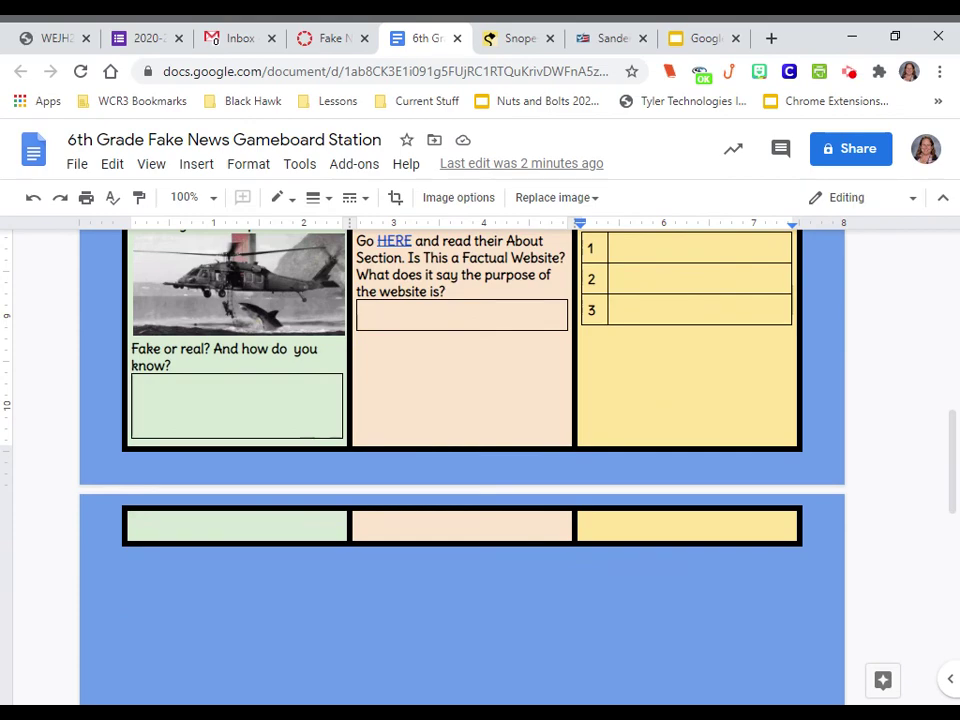
pyautogui.scroll(5, 480, 460)
pyautogui.scroll(4, 480, 460)
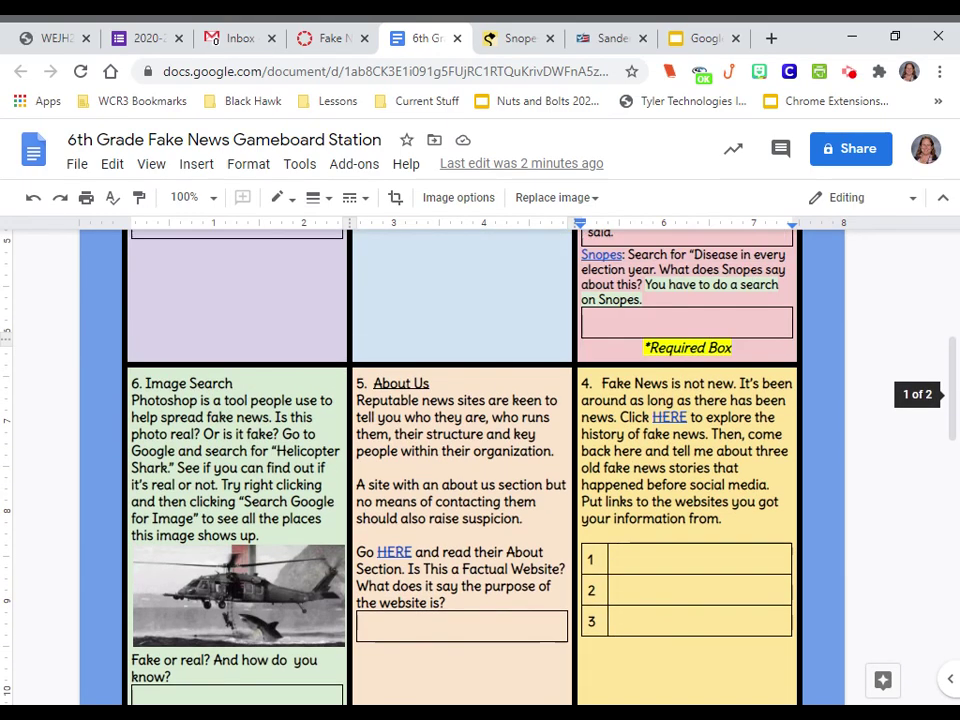